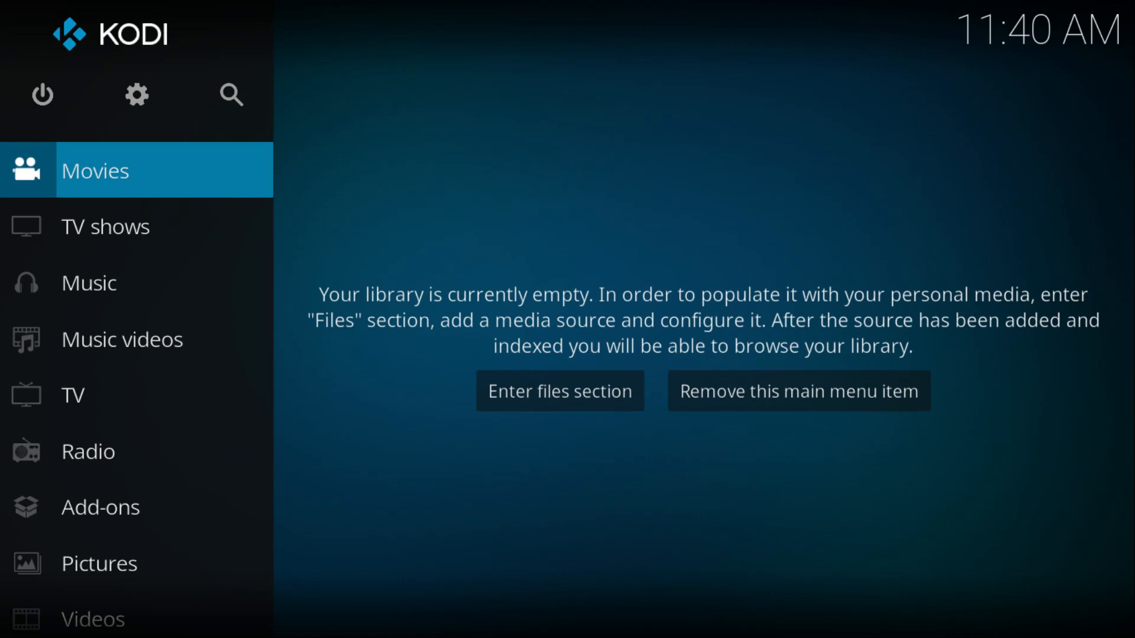
left_click(137, 94)
left_click(763, 523)
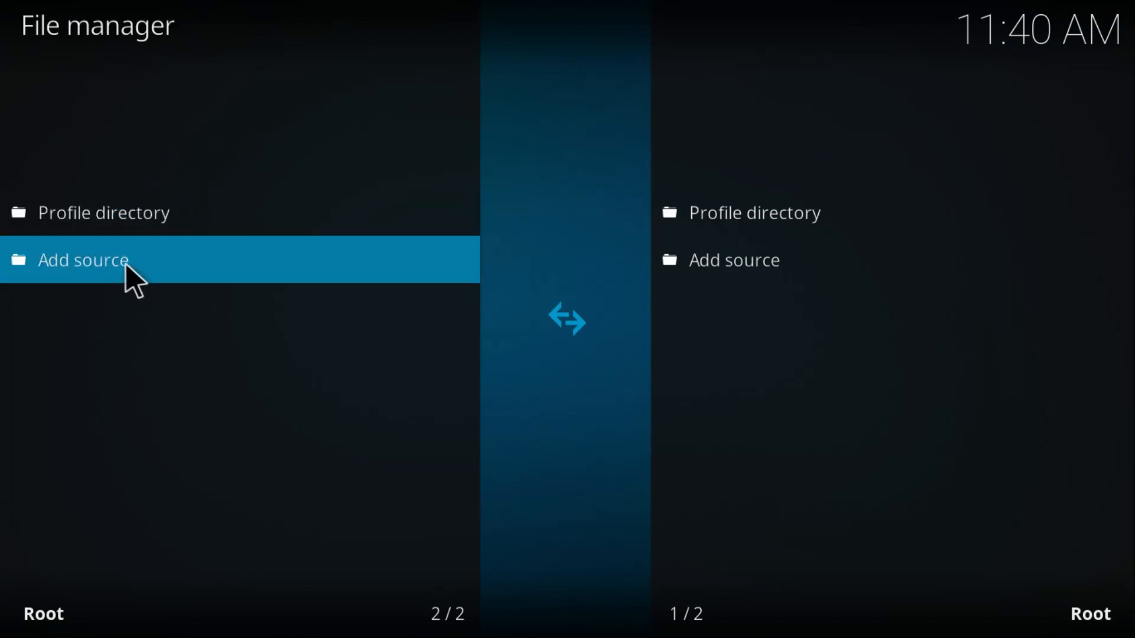
left_click(121, 260)
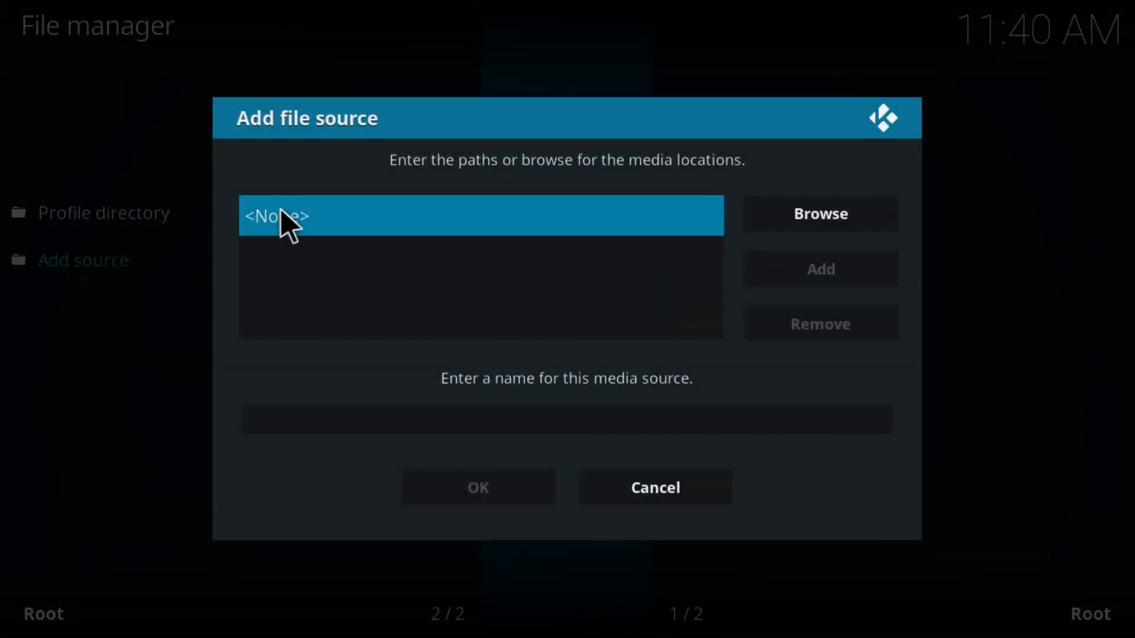
left_click(280, 217)
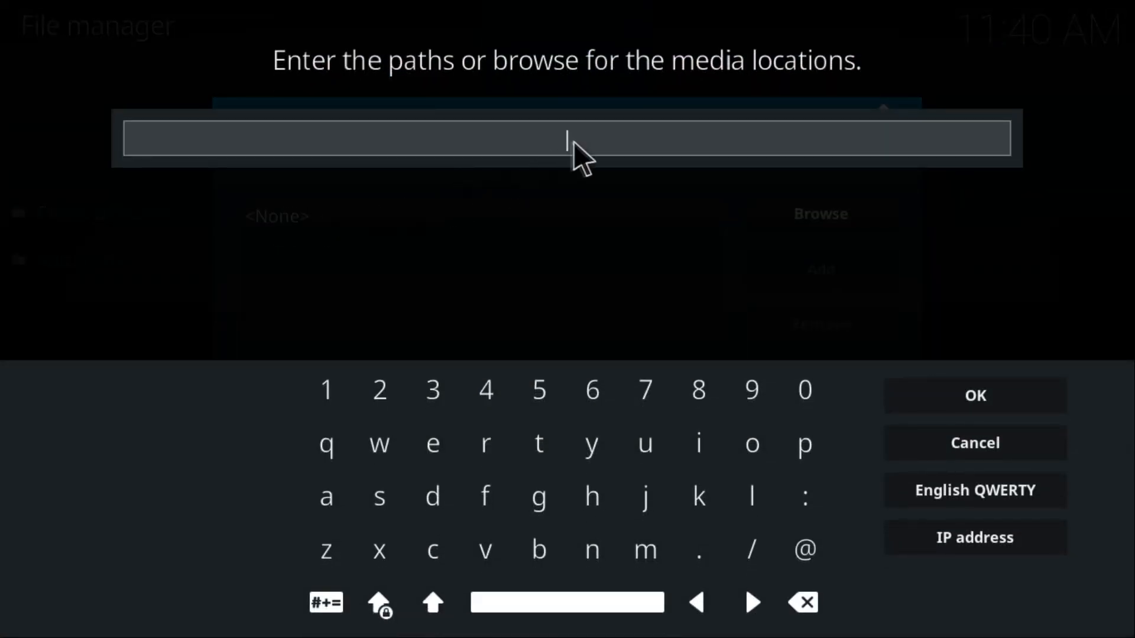
type("http://lazykodi.com/")
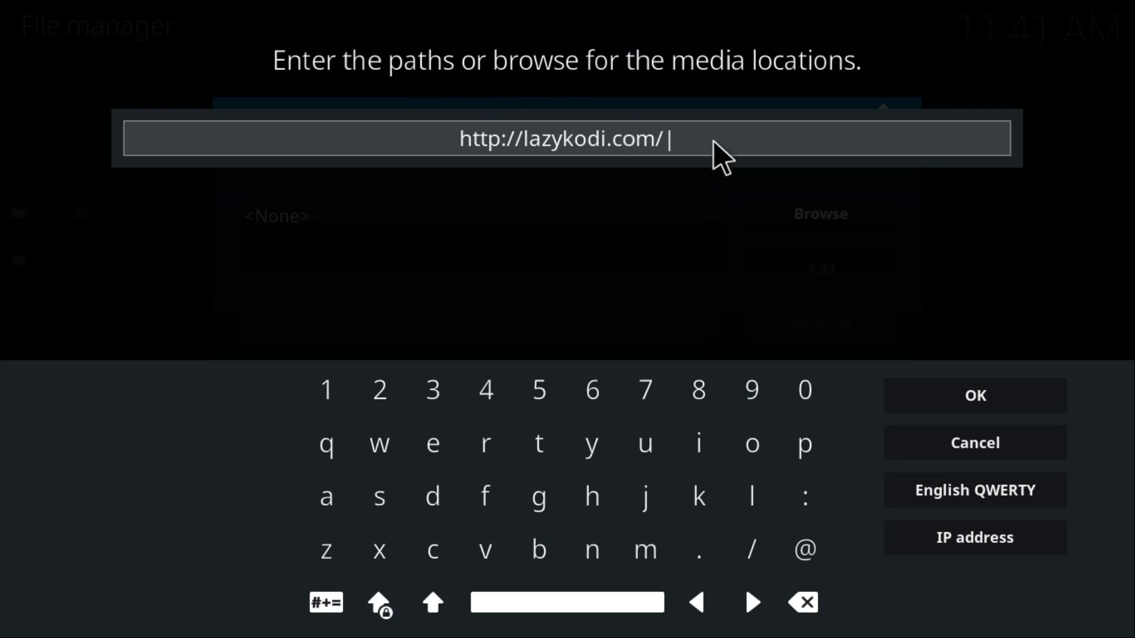
left_click(977, 399)
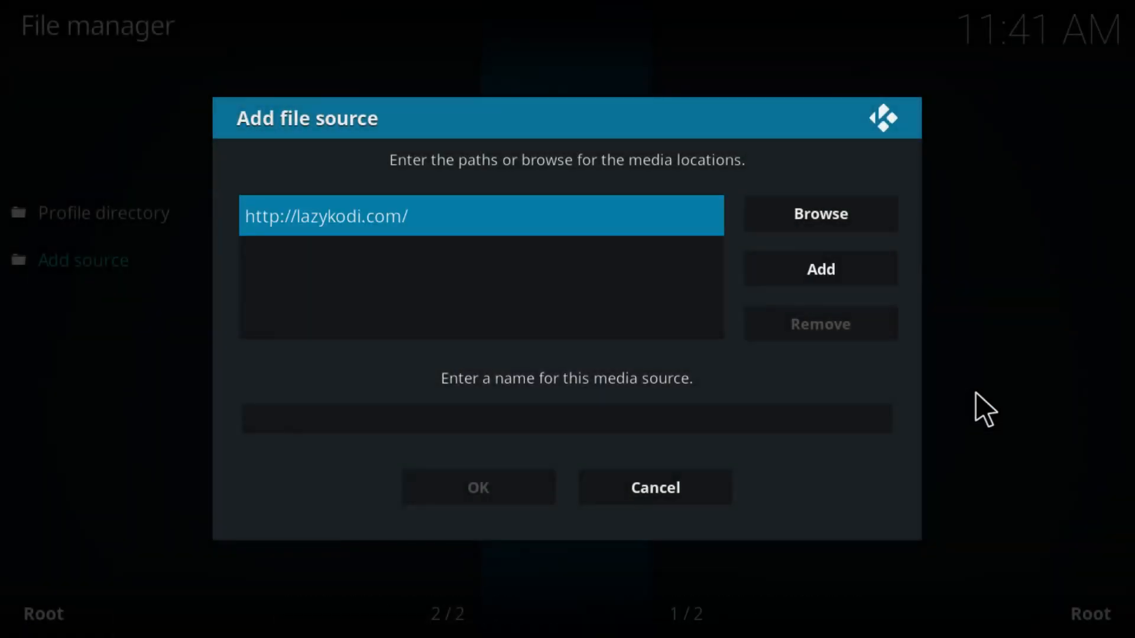
Step: Name the source 'lazy' and save it
left_click(596, 416)
type("laz")
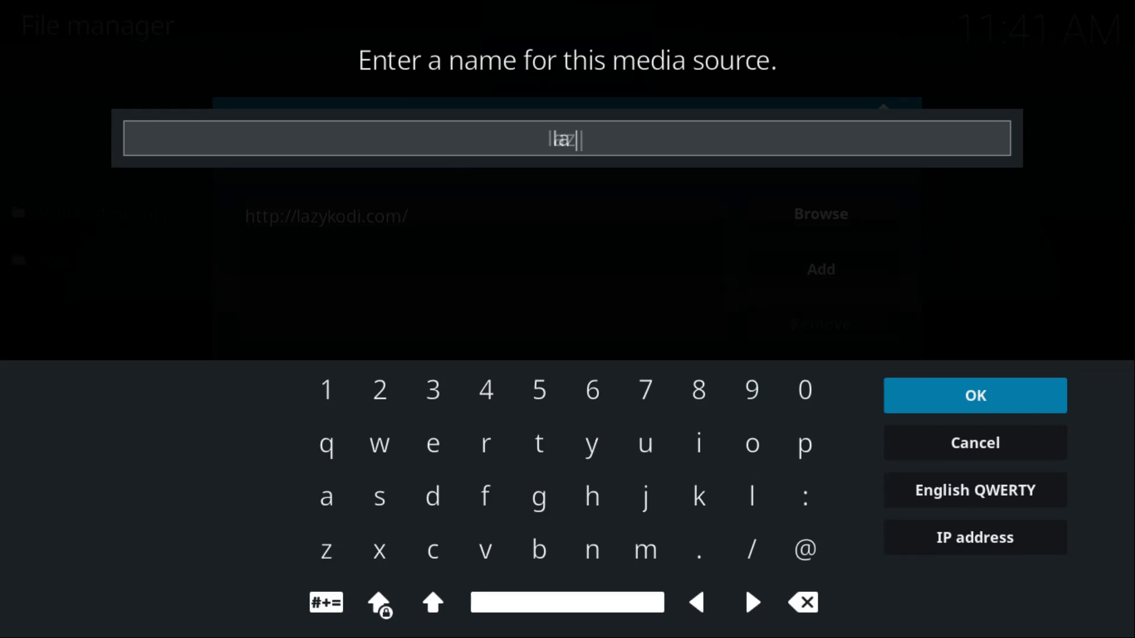
type("y")
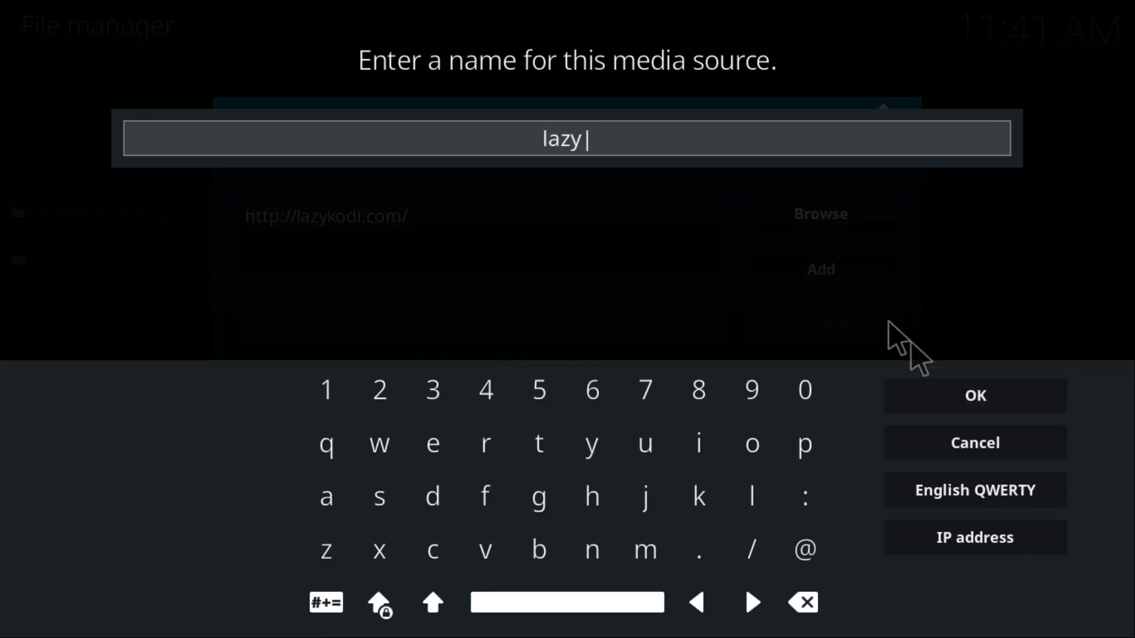
left_click(976, 395)
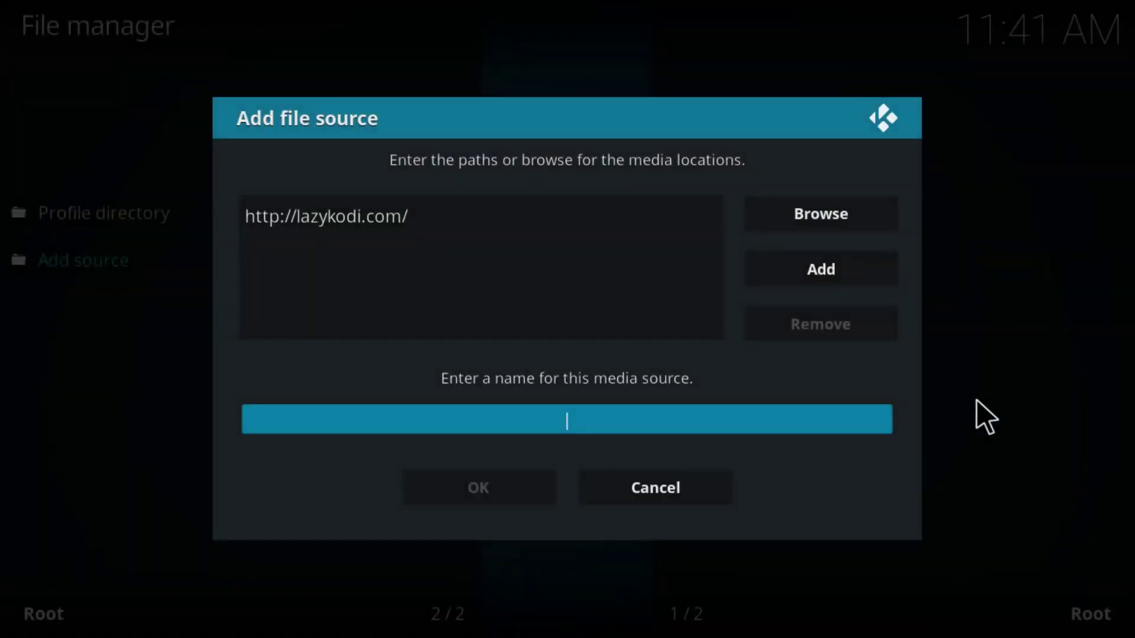
left_click(486, 484)
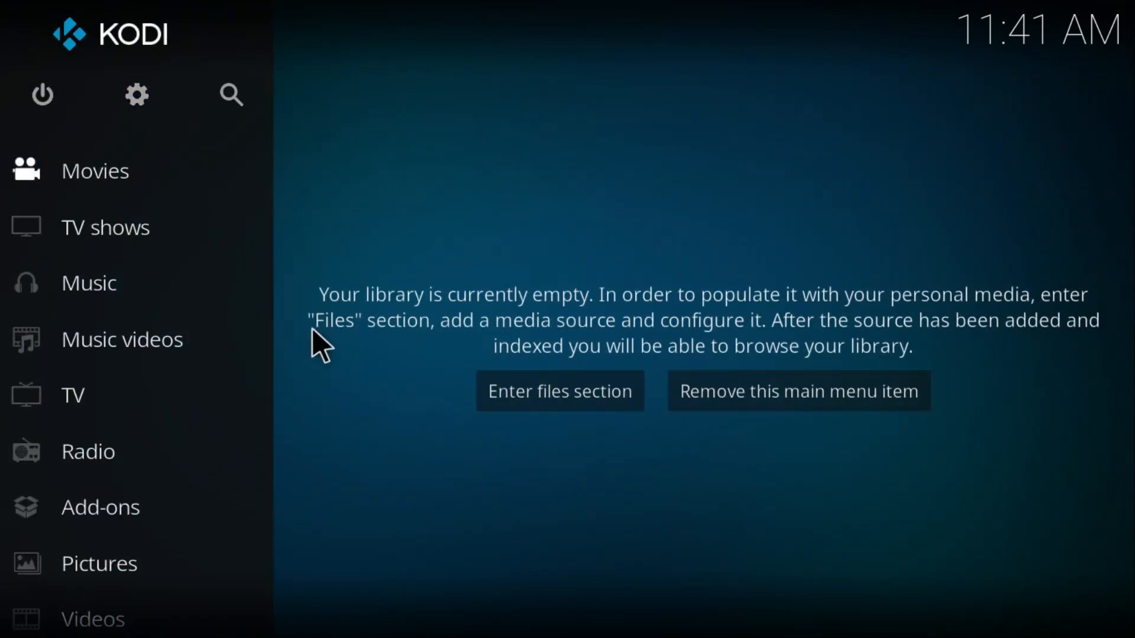
Step: Install KODIBAE.zip from the lazy source's -= ZIPS =- folder via Install from zip file
left_click(100, 508)
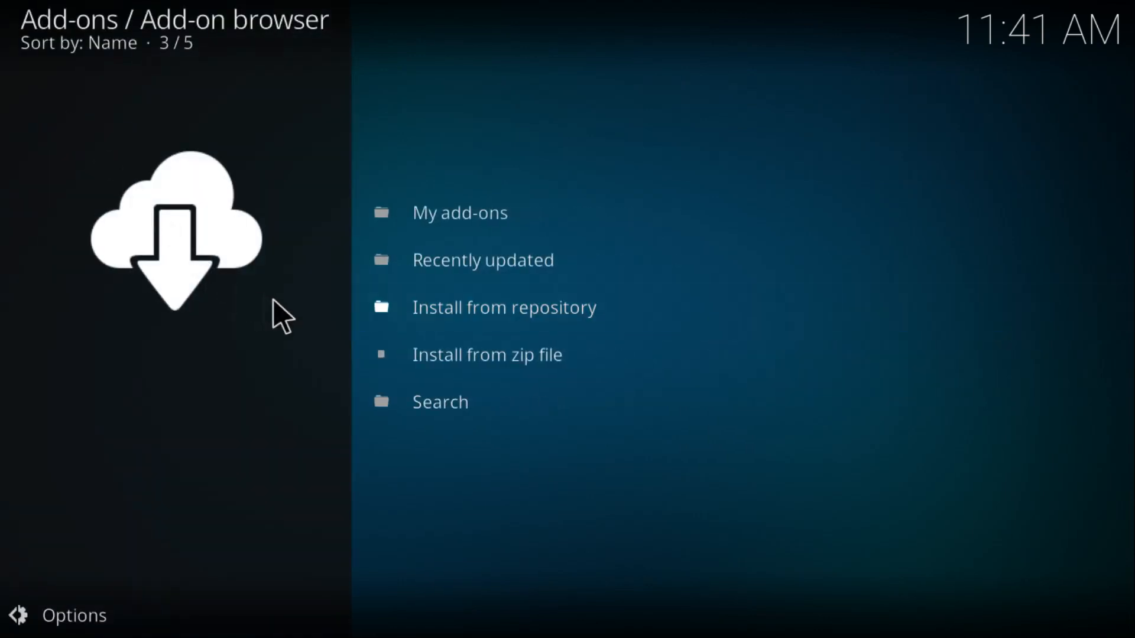
left_click(545, 342)
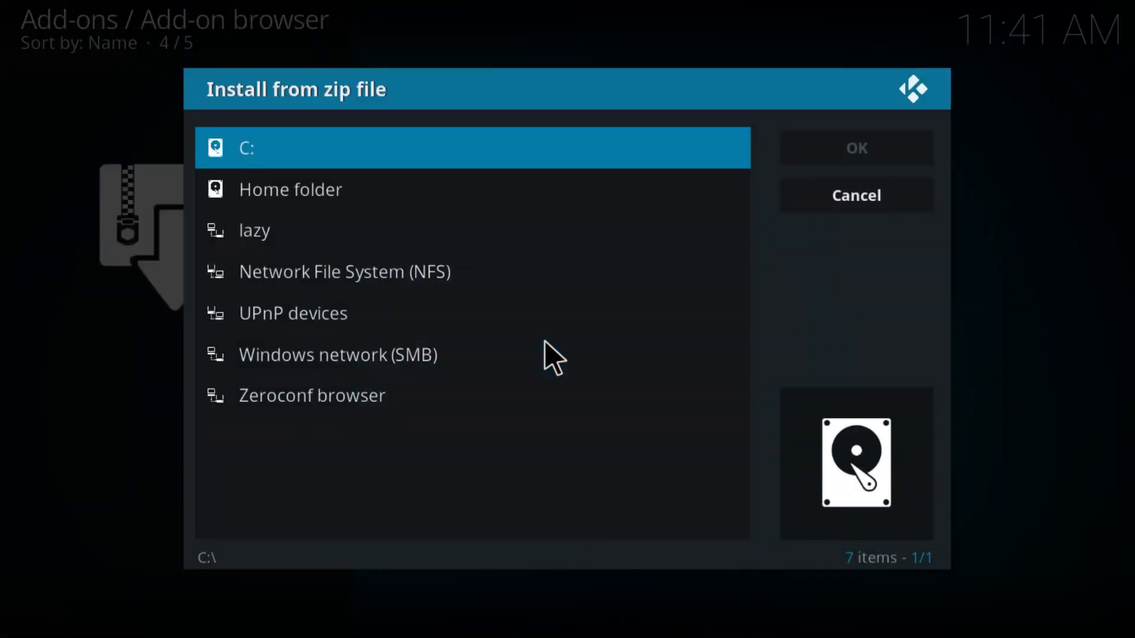
left_click(268, 230)
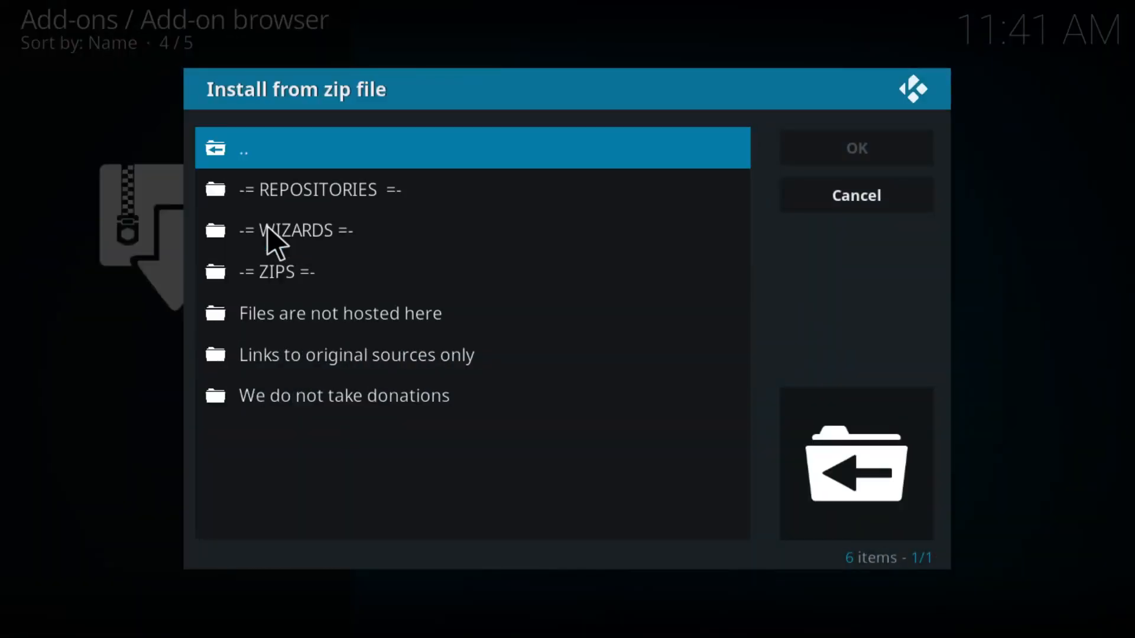
left_click(274, 272)
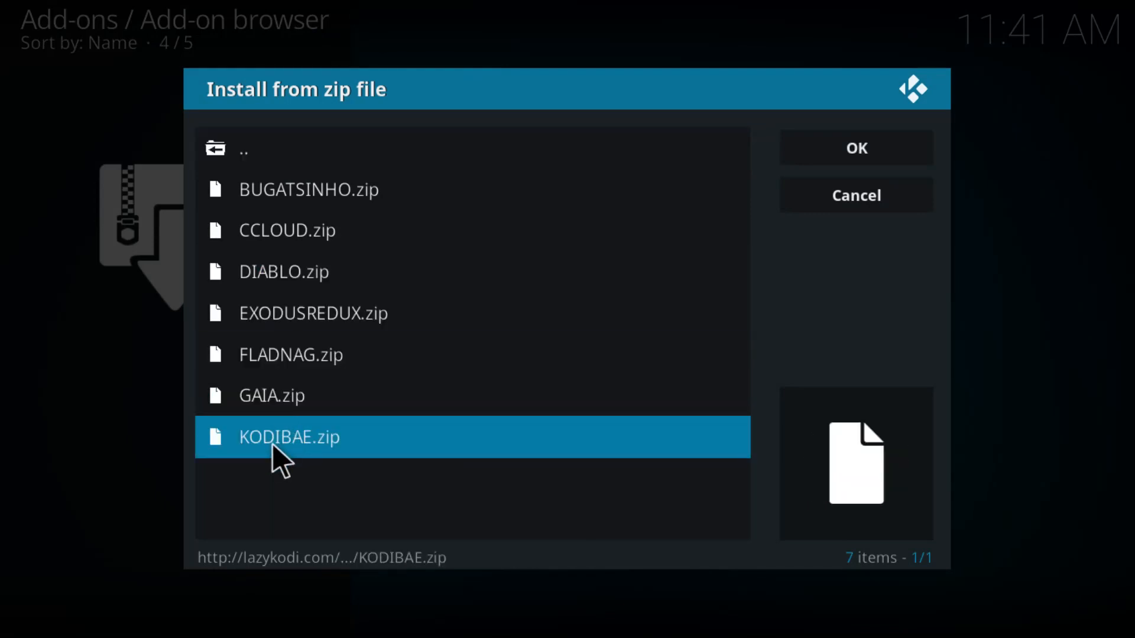
left_click(339, 438)
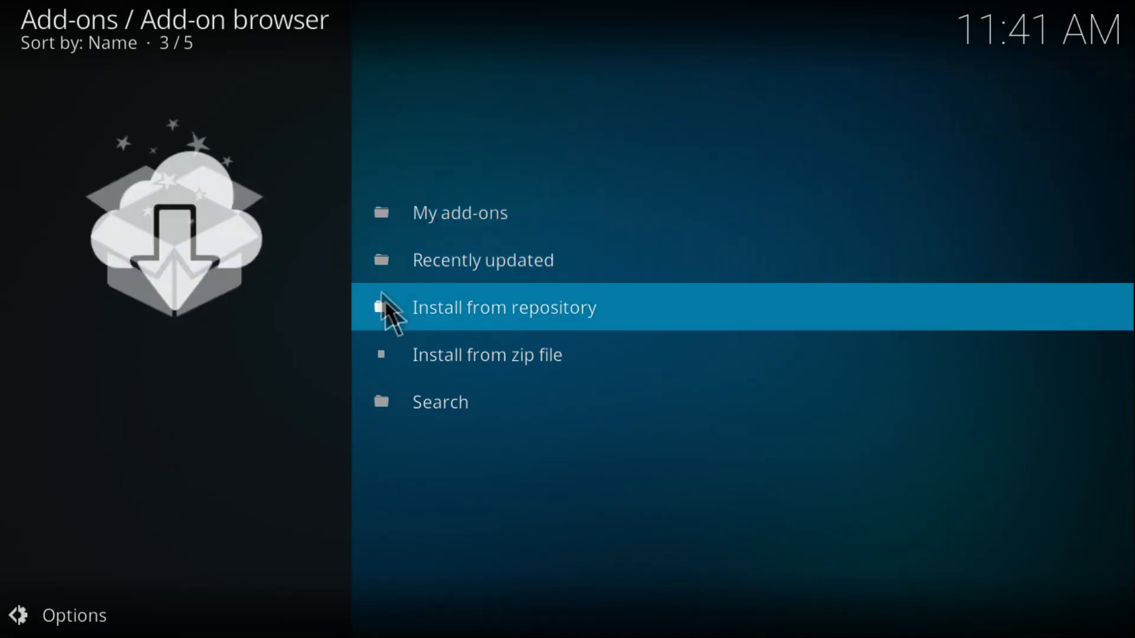
Step: From the Kodi Bae Repository's Video add-ons, attempt to install Exodus 8.0.0
left_click(531, 301)
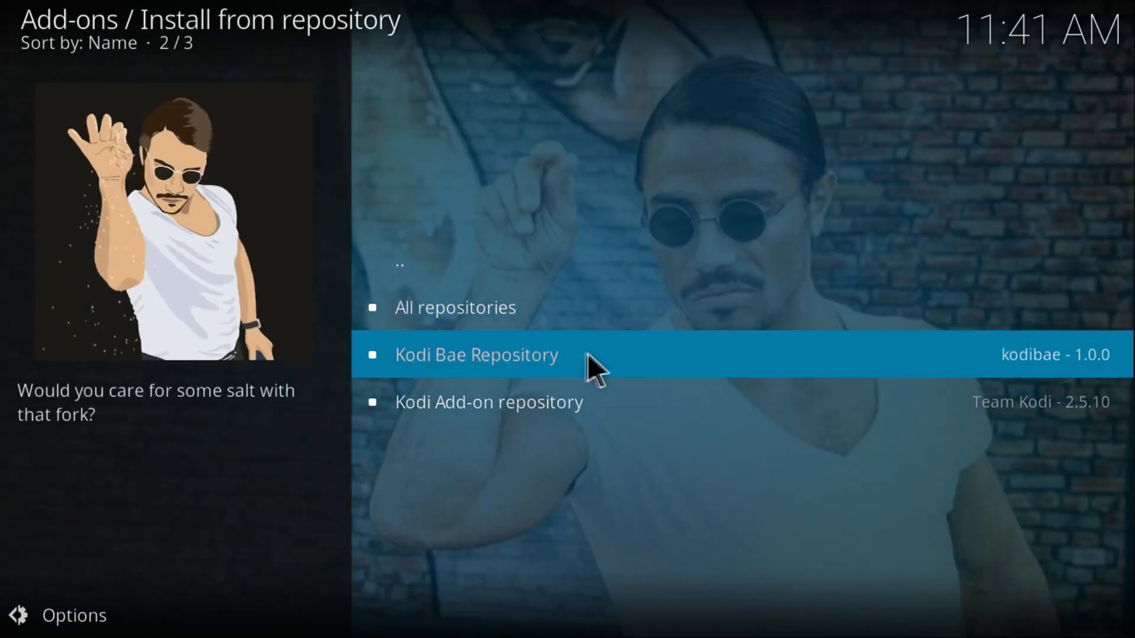
left_click(592, 354)
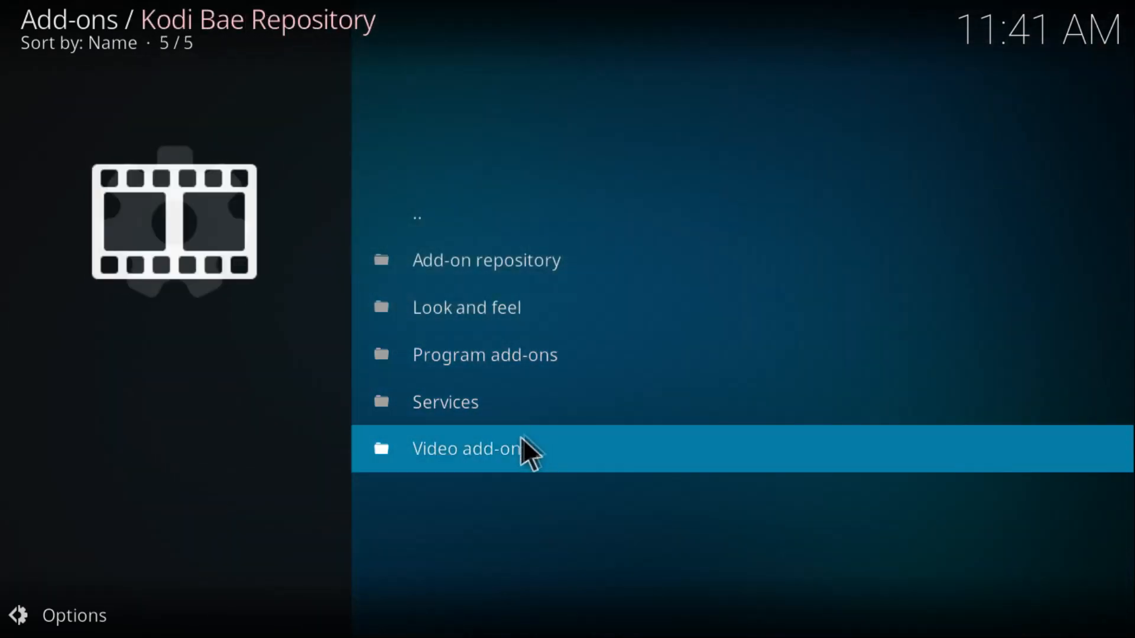
left_click(512, 445)
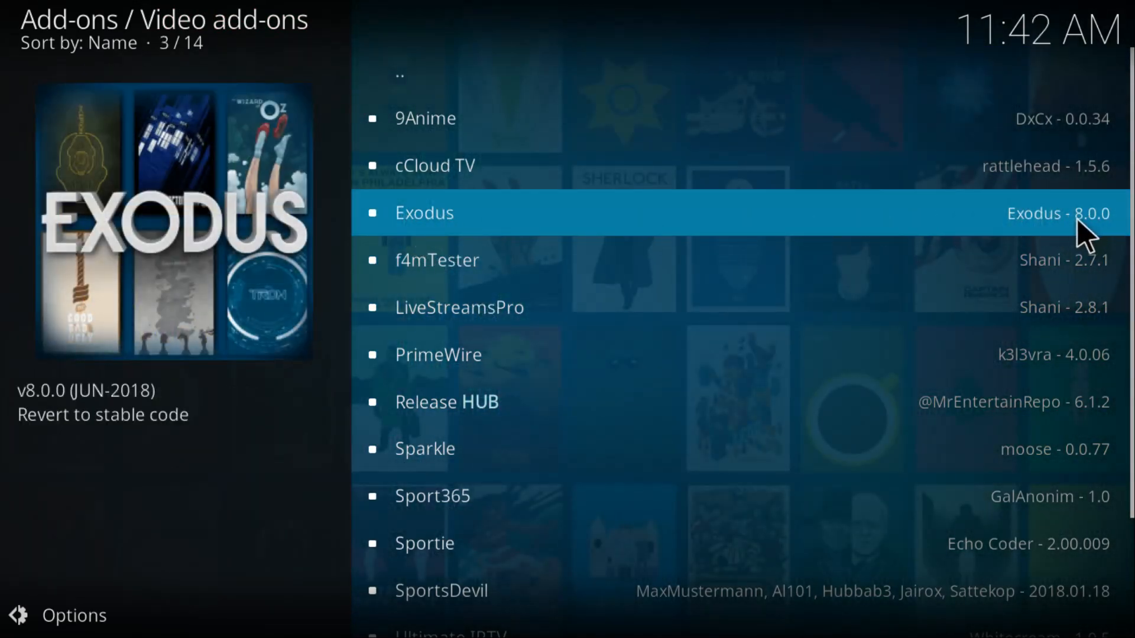
left_click(505, 229)
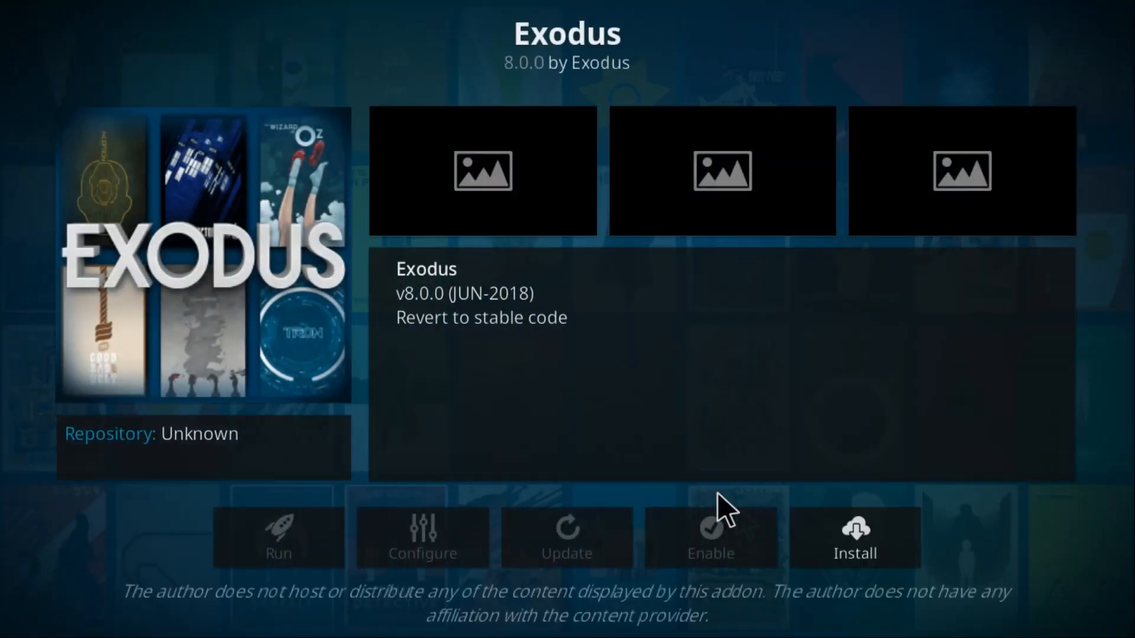
left_click(849, 528)
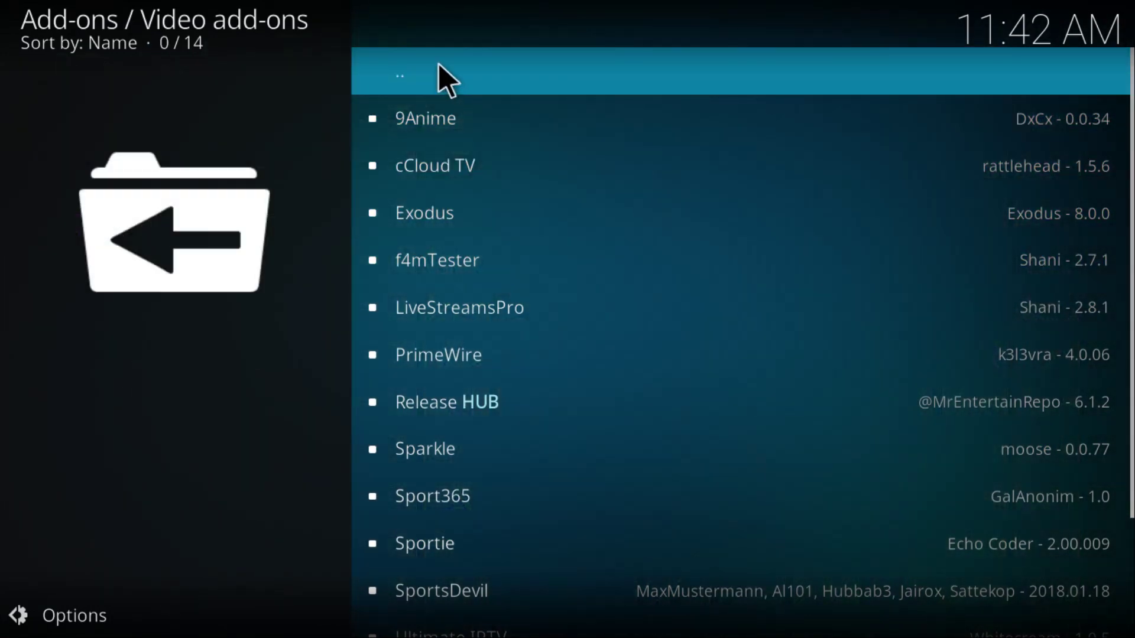
Step: Install the TVADDONS.CO Add-on Repository from Kodi Bae's Add-on repository category
left_click(439, 63)
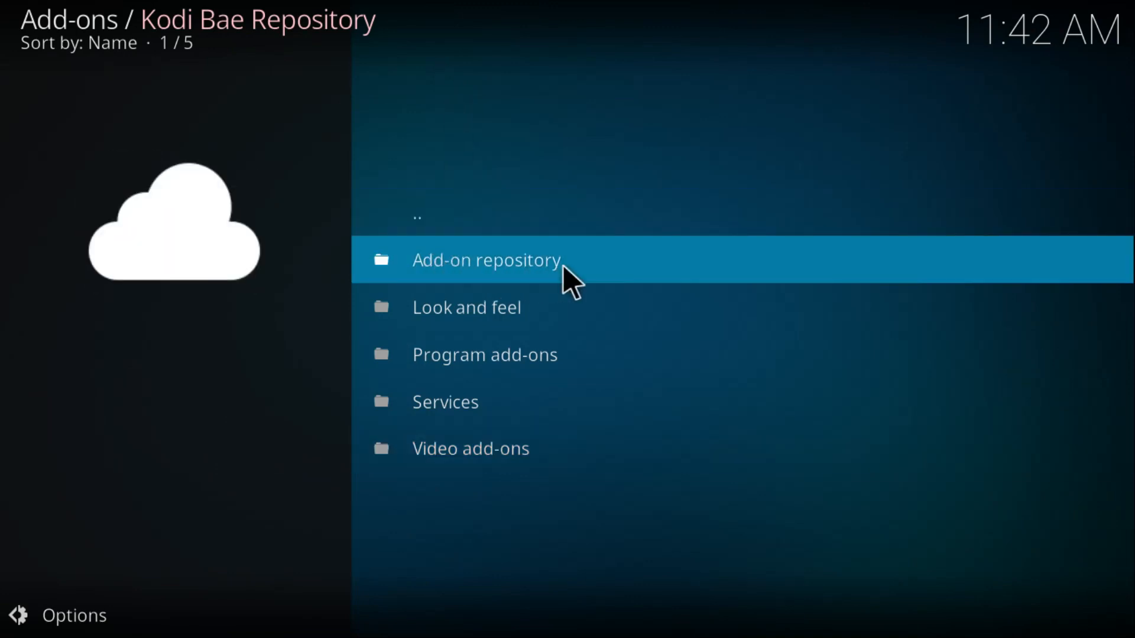
left_click(510, 276)
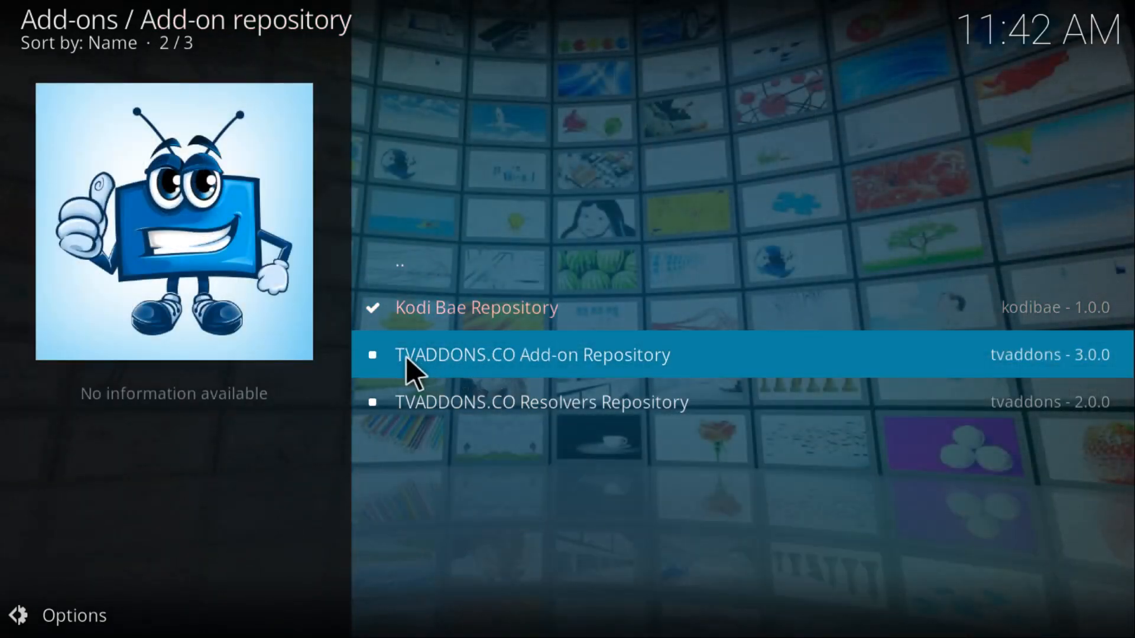
left_click(513, 358)
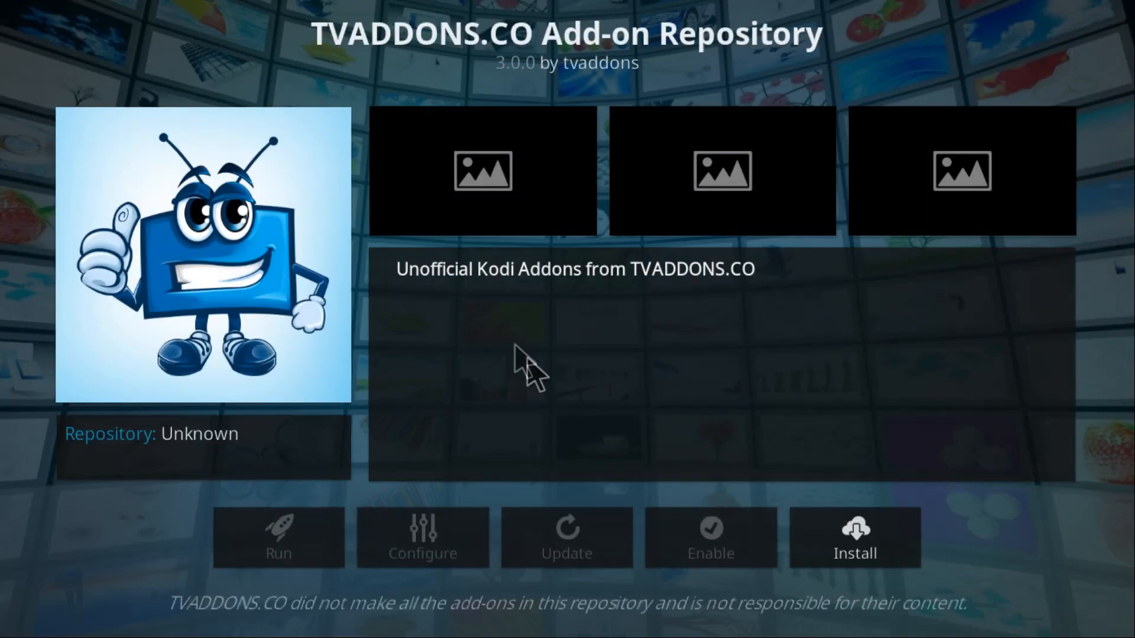
left_click(845, 535)
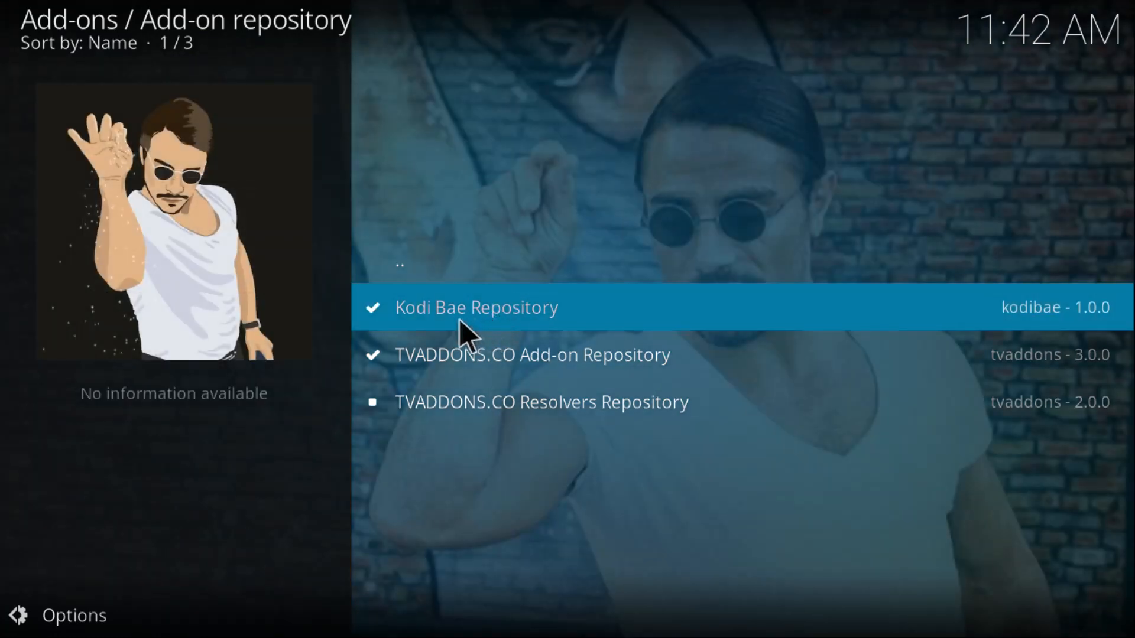
Step: Return to the Kodi Bae Repository categories
left_click(539, 312)
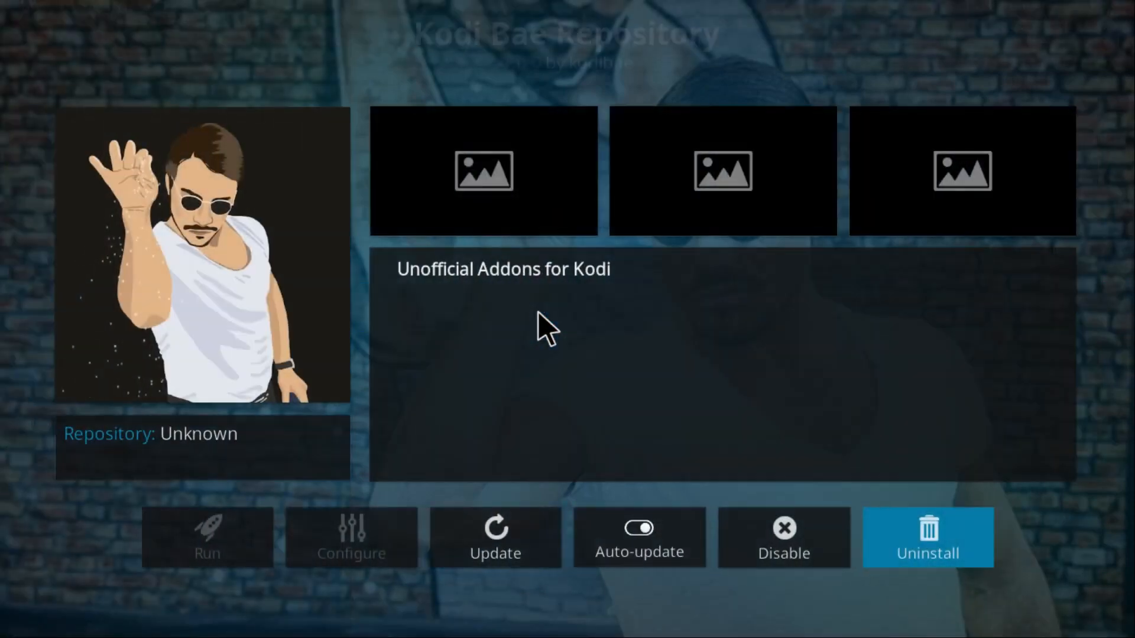
key("Escape")
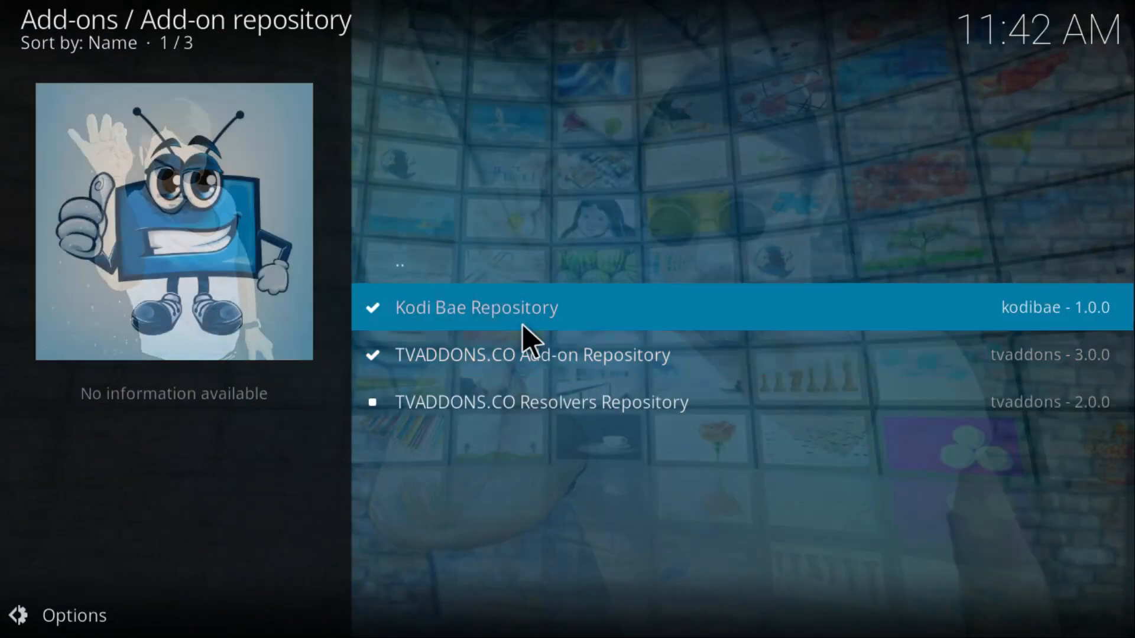
left_click(523, 326)
Step: Install Exodus 8.0.0 from Video add-ons, dismiss the TVADDONS notice and go back to Add-ons home
left_click(535, 450)
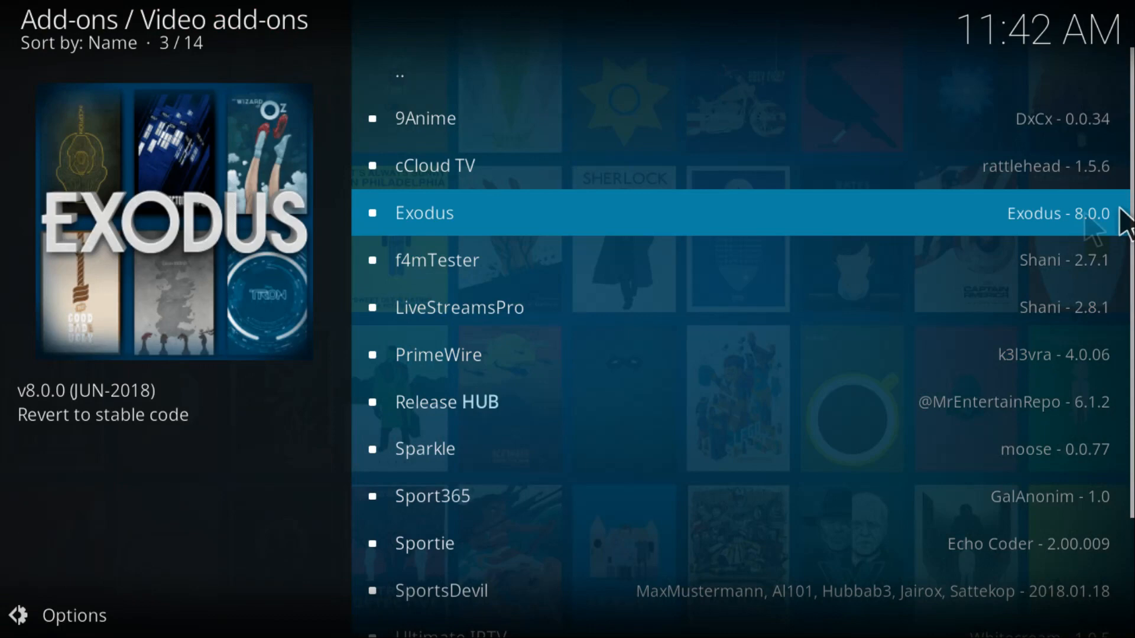
left_click(468, 215)
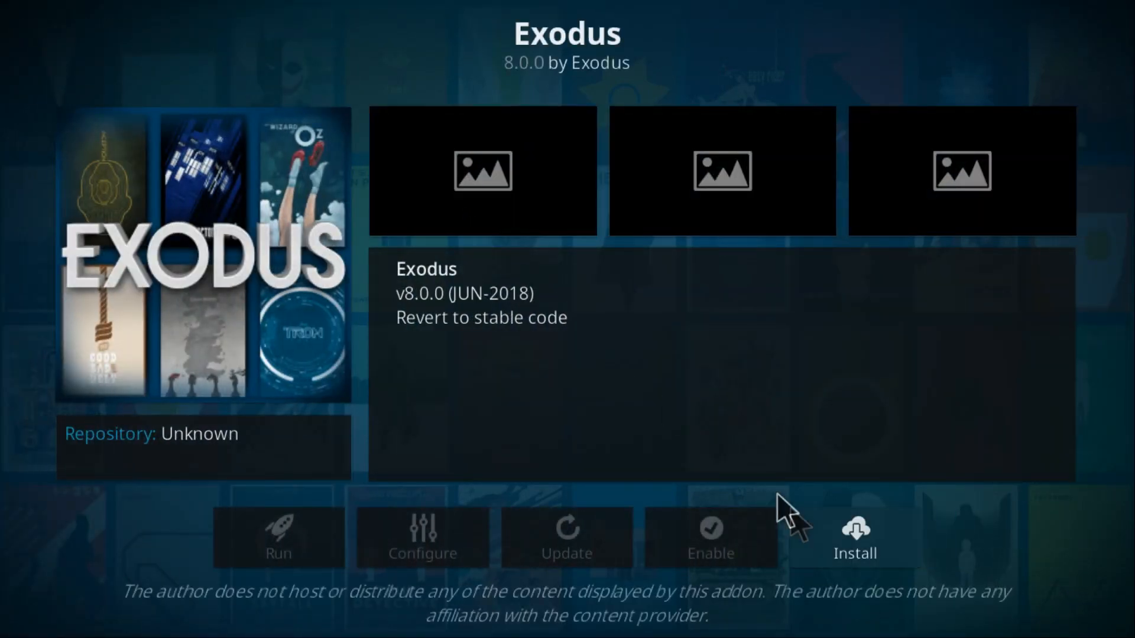
left_click(841, 529)
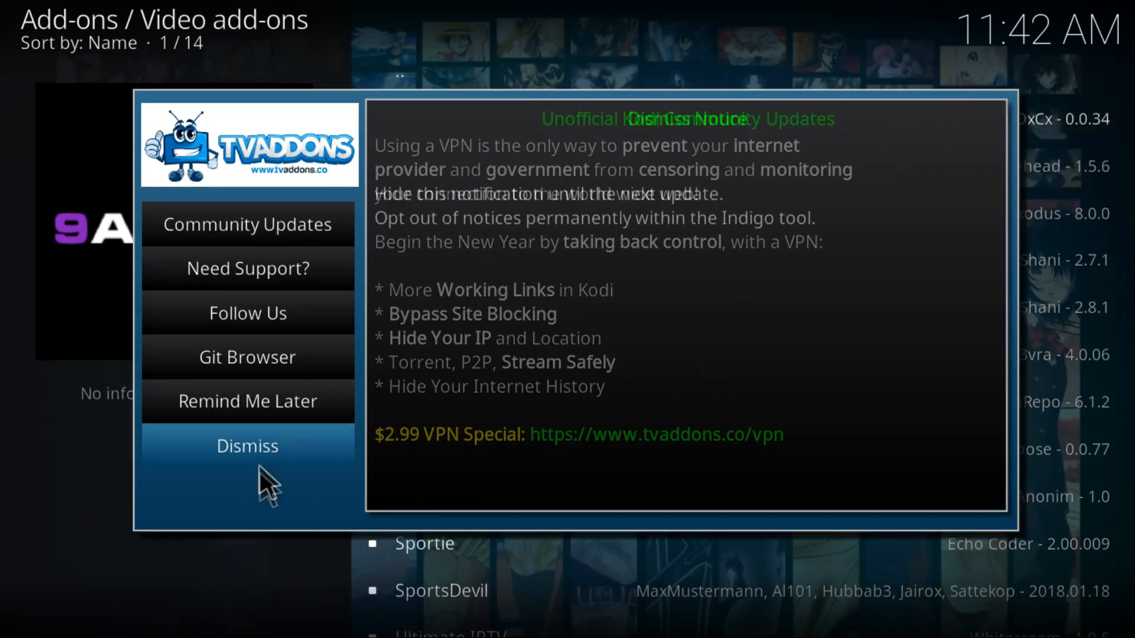
left_click(259, 450)
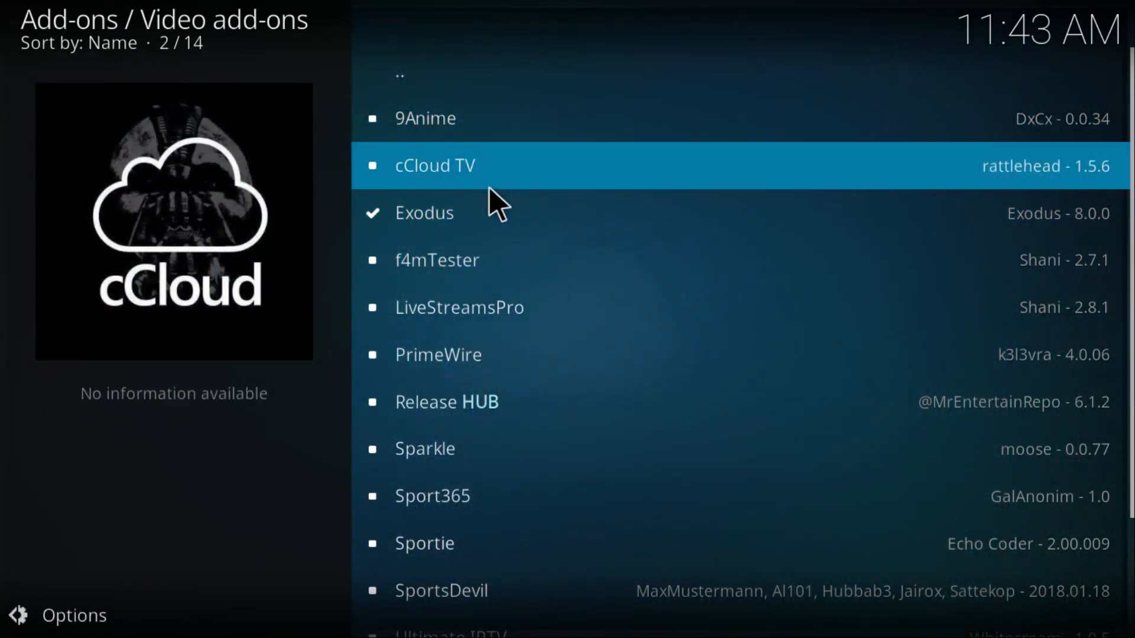
key("BackSpace")
key("BackSpace")
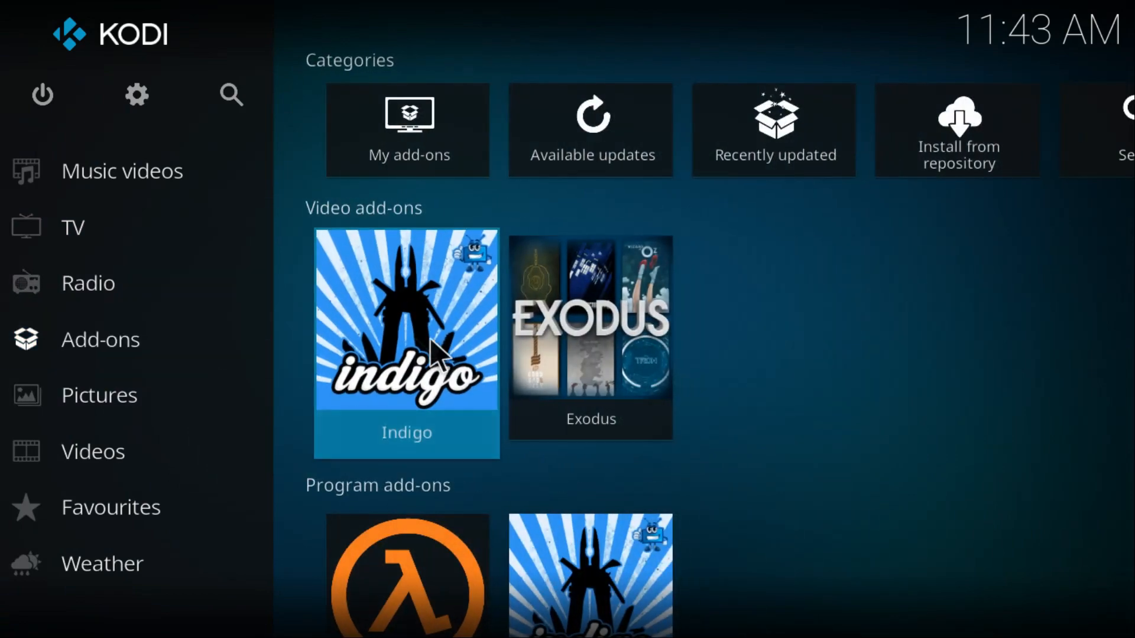
mouse_move(101, 340)
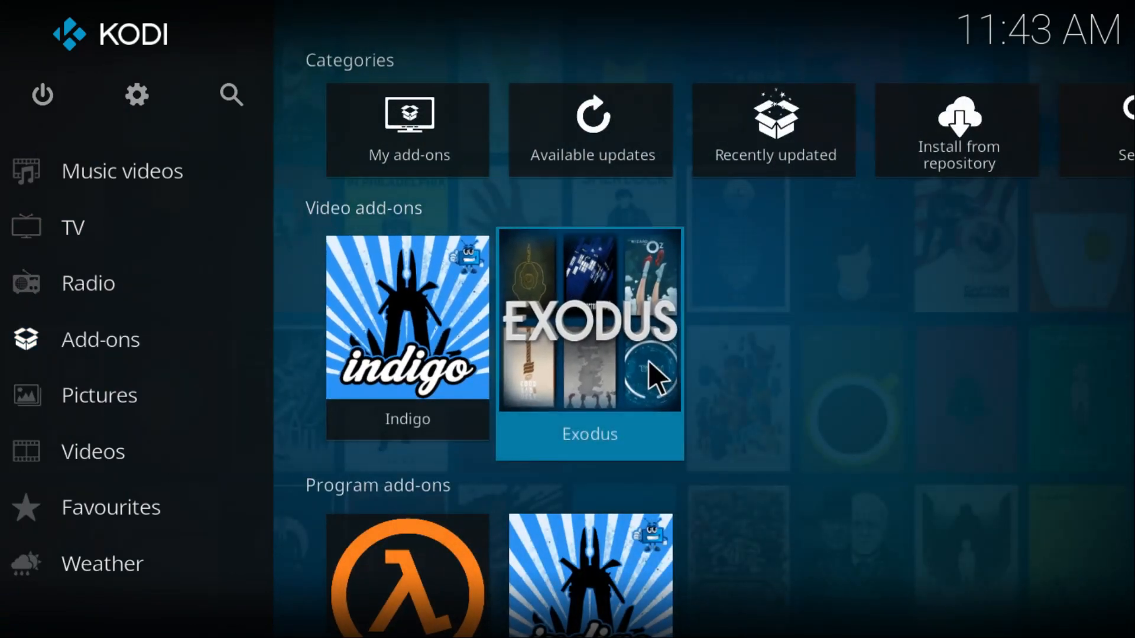
Step: Launch Exodus and browse Movies > Genres > Action
left_click(600, 286)
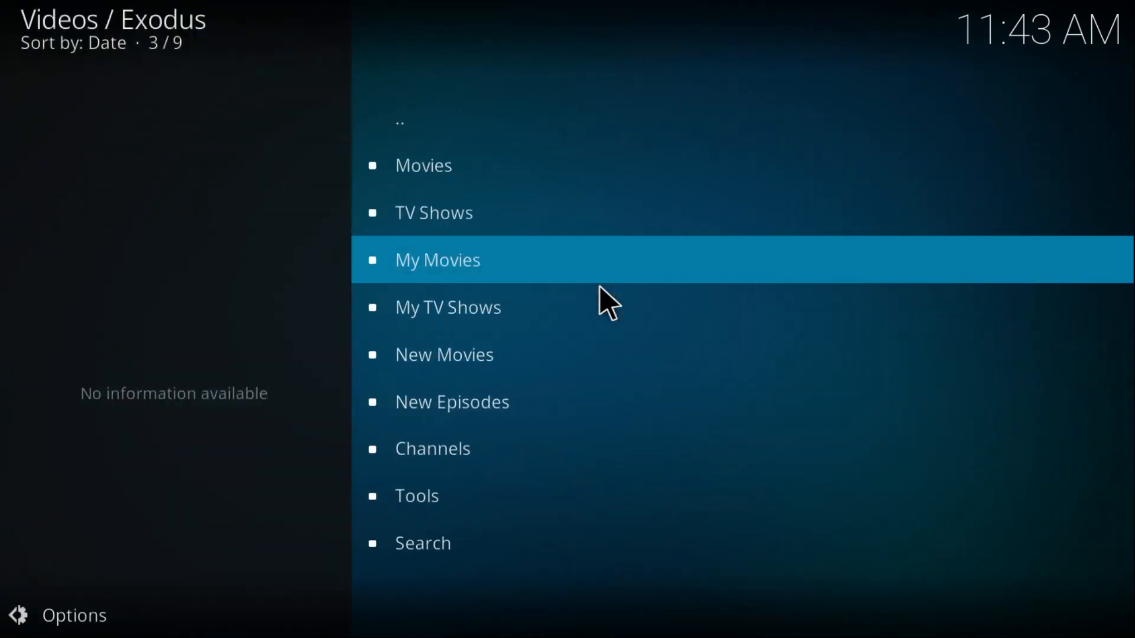
left_click(544, 157)
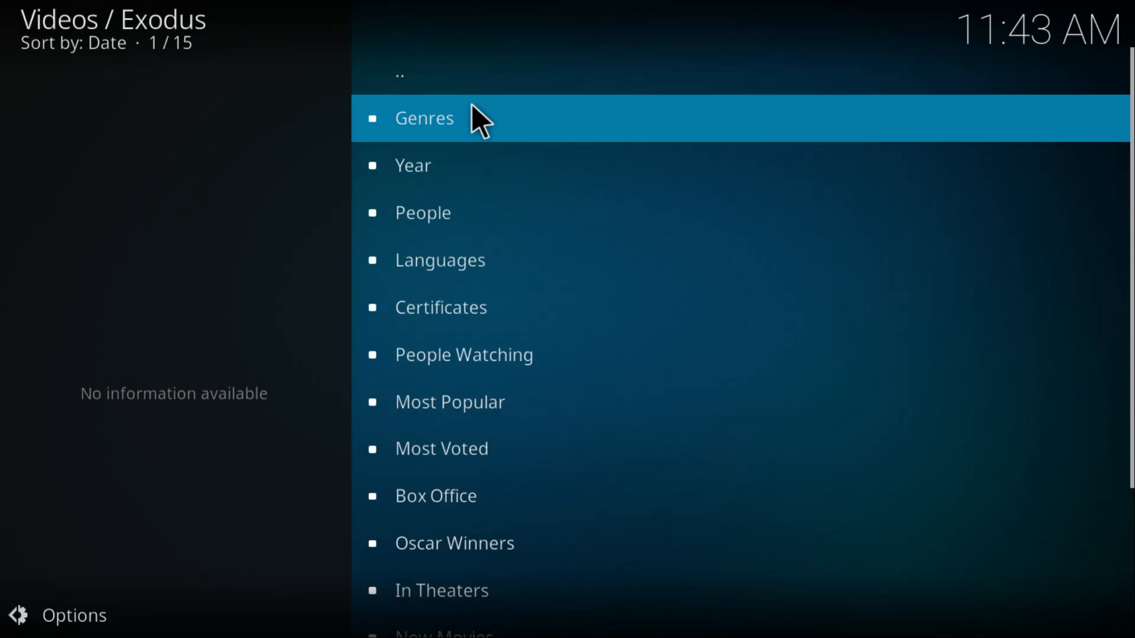
left_click(471, 104)
left_click(517, 114)
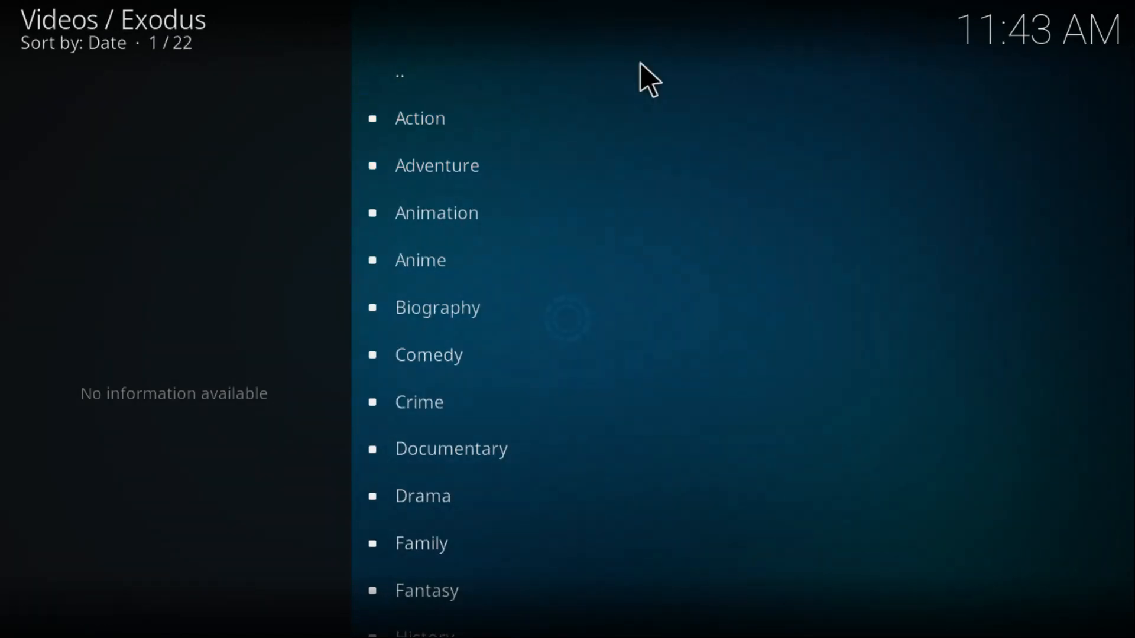